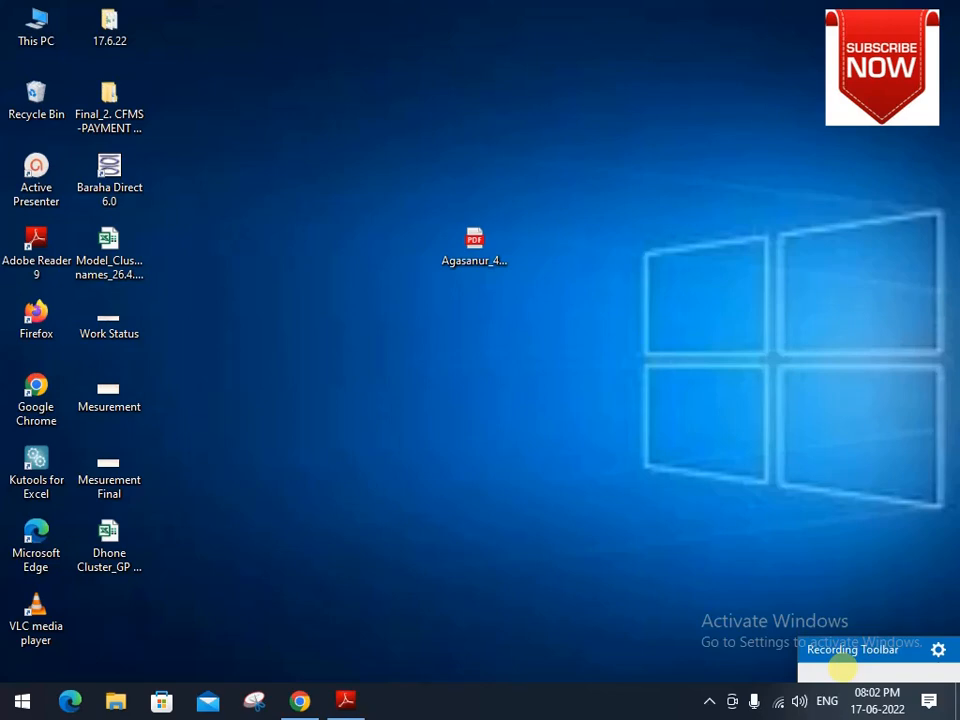
Switch to Adobe Reader, look through the scanned pages of Agasanur_40005.pdf from start to end, and close it.
click(345, 700)
scroll(446, 508, up, 15)
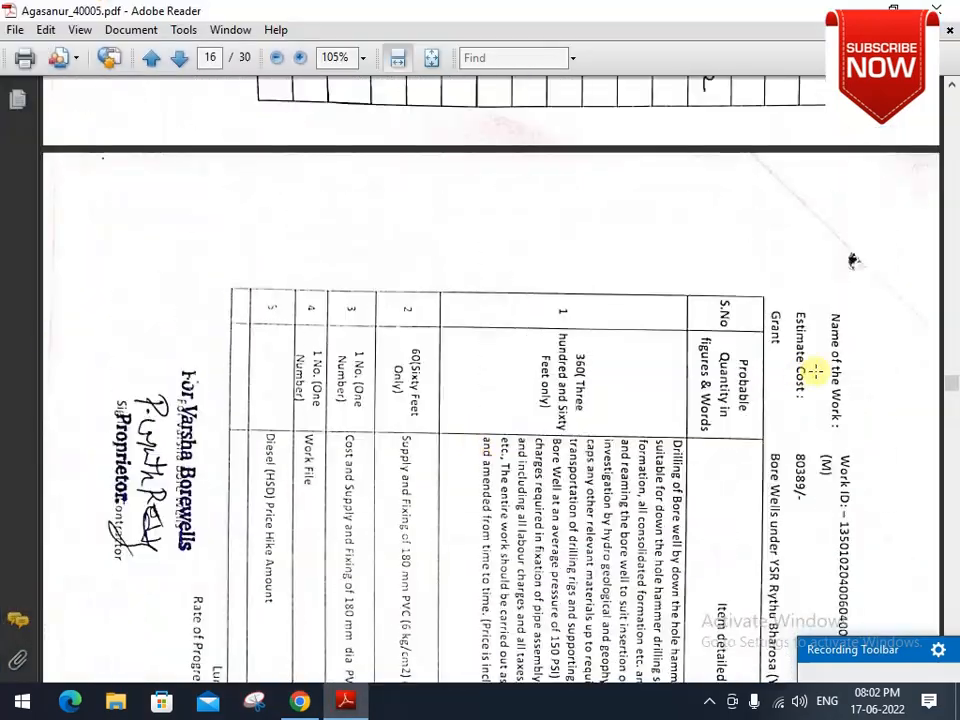
scroll(948, 384, up, 20)
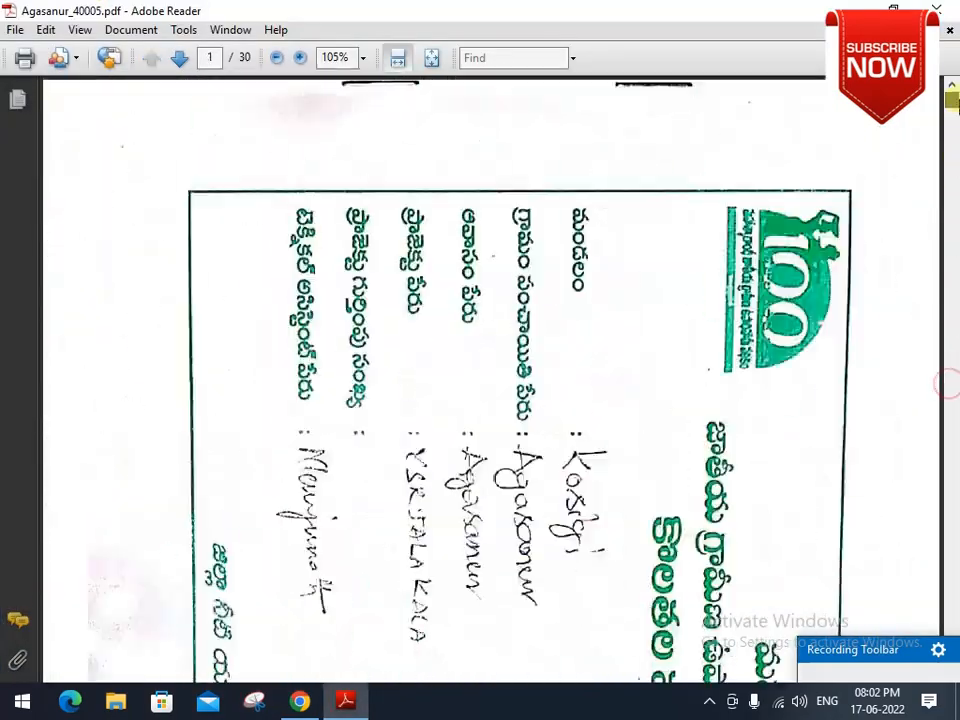
scroll(663, 373, down, 20)
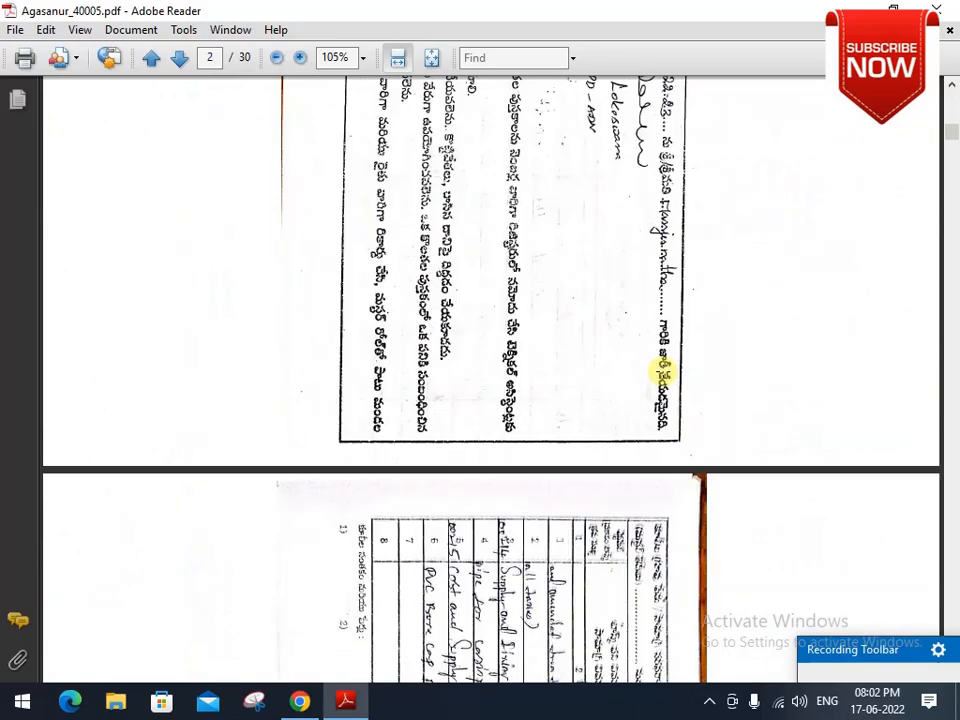
scroll(663, 373, down, 20)
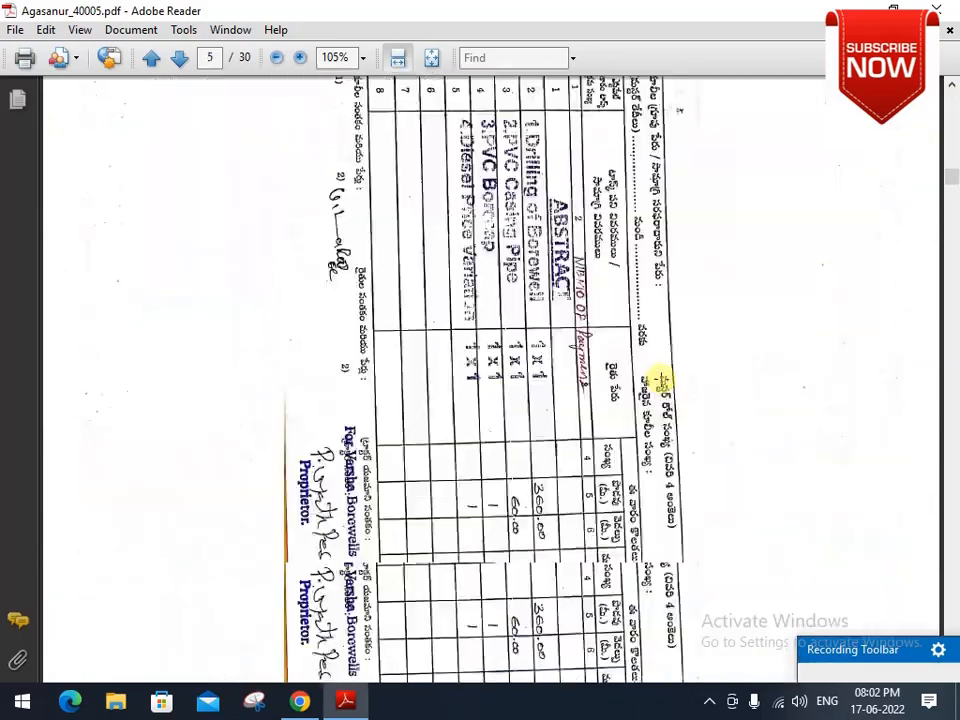
scroll(659, 384, down, 20)
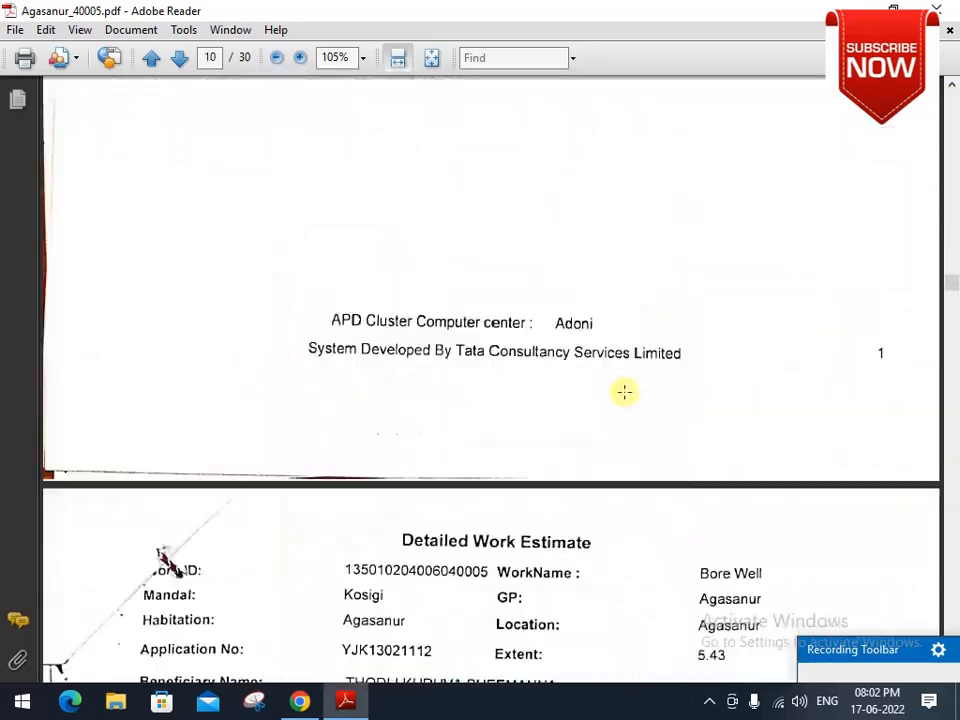
scroll(613, 390, down, 20)
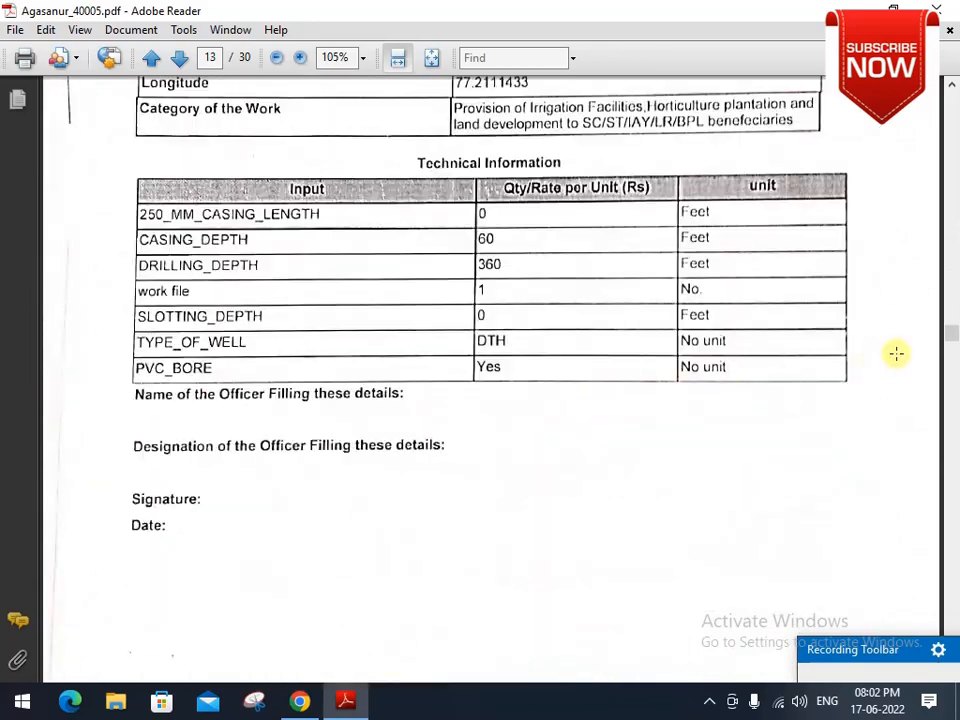
drag(952, 343, 940, 645)
click(937, 10)
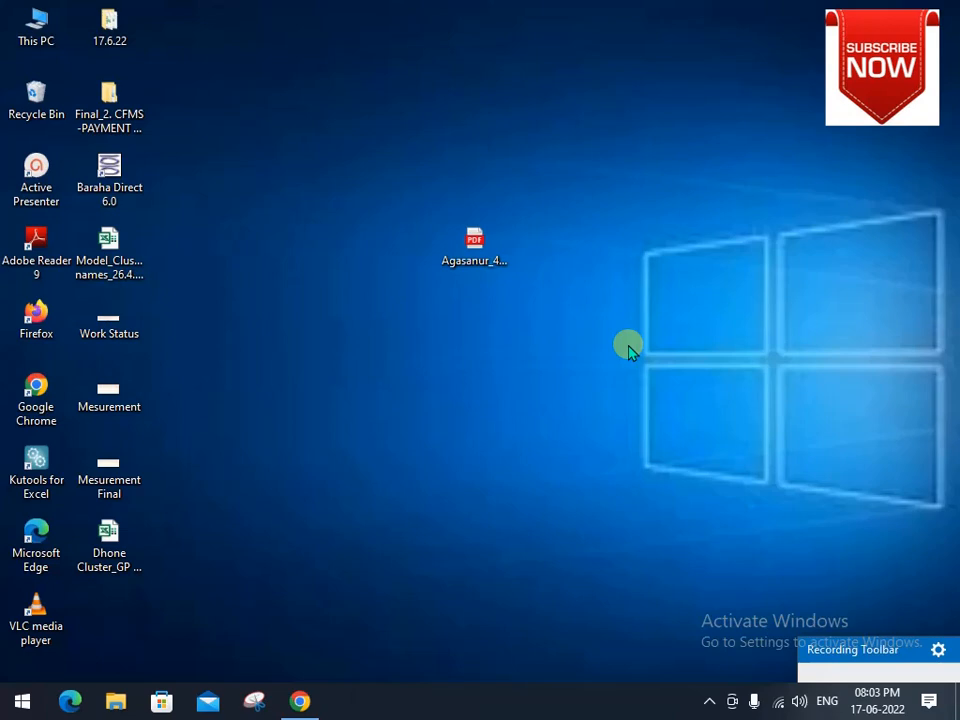
Switch to Chrome, search Google for "split pdf online" and open the iLovePDF Split PDF page.
click(300, 701)
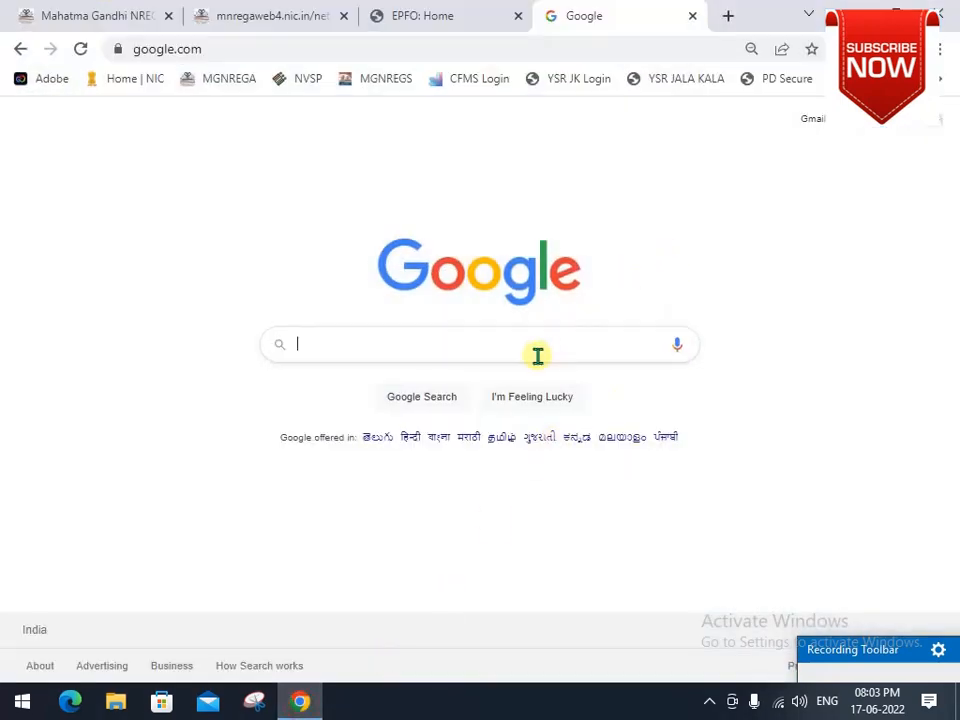
text(spilt pdf)
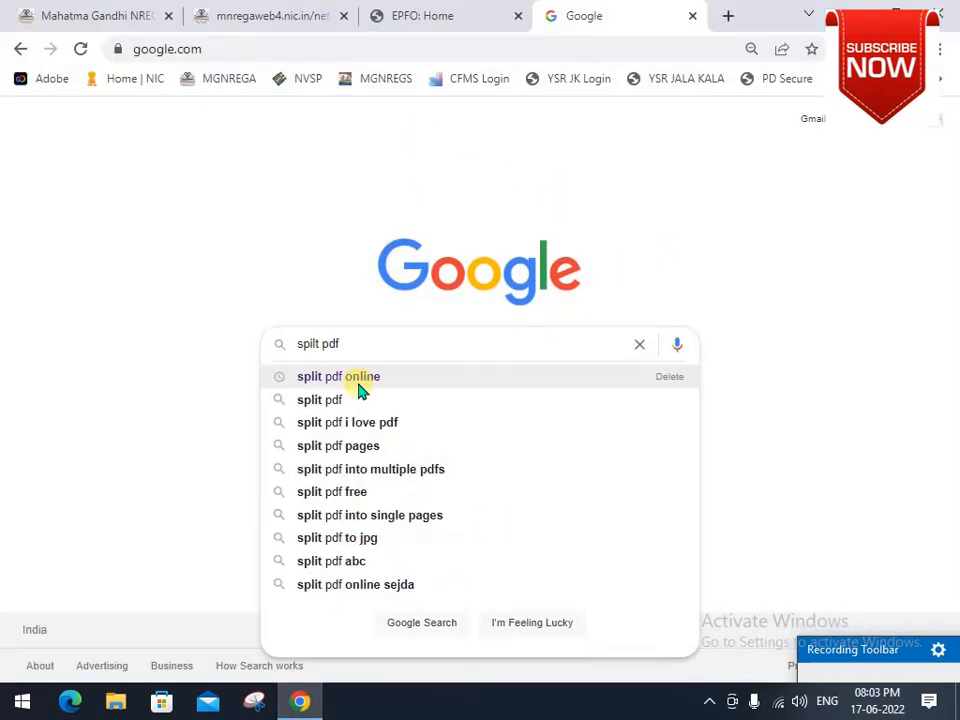
click(360, 388)
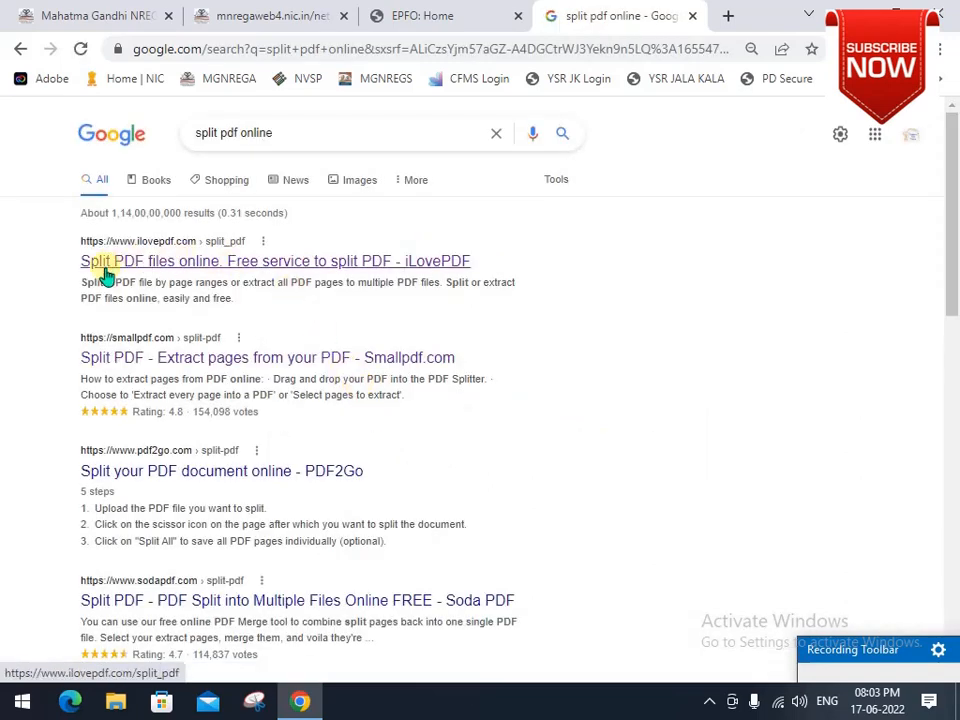
click(284, 268)
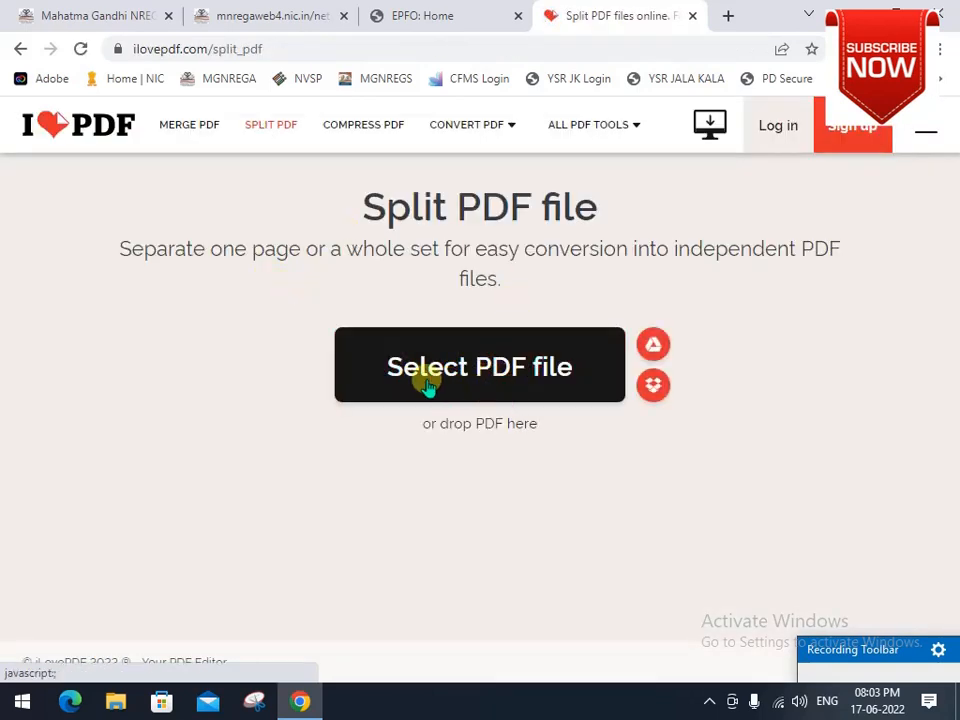
Load the Agasanur_40005 PDF from the Desktop into the Split PDF tool.
click(514, 375)
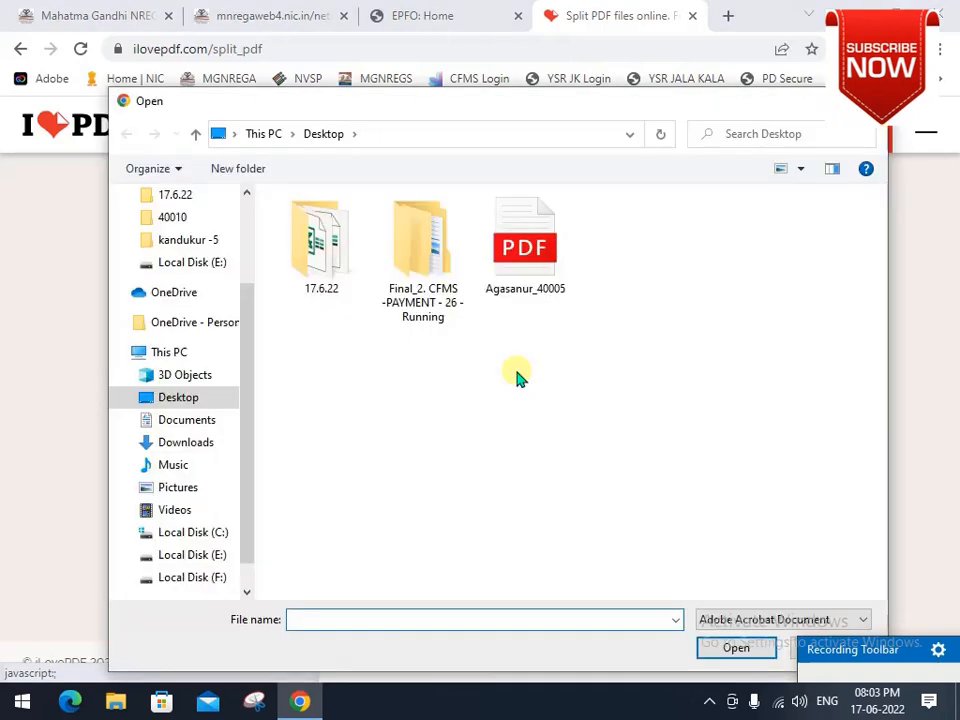
double_click(540, 294)
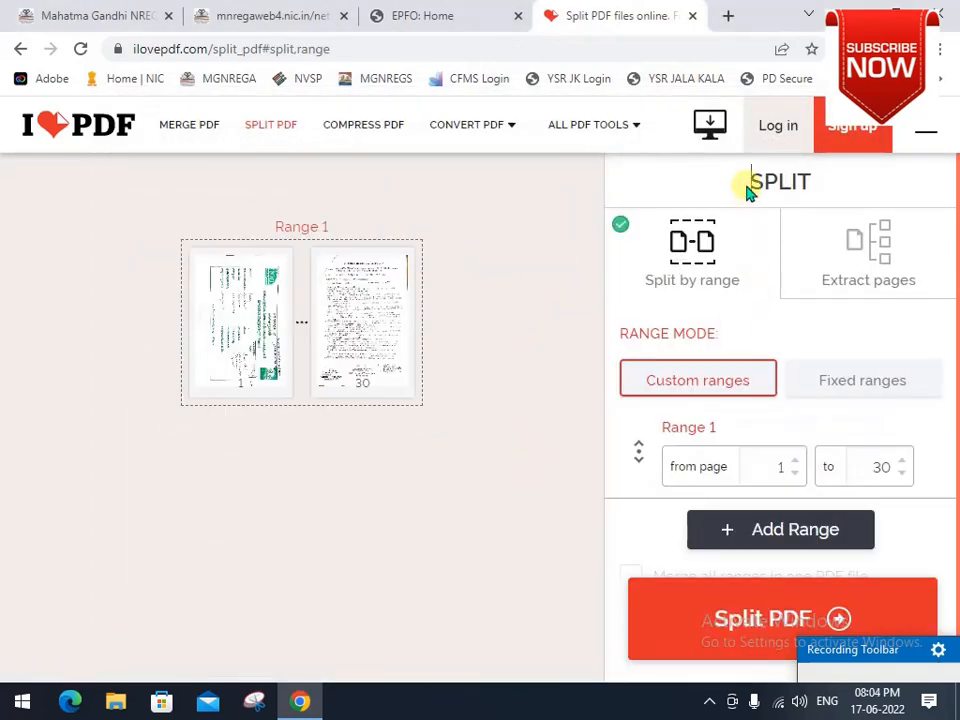
drag(748, 182, 812, 183)
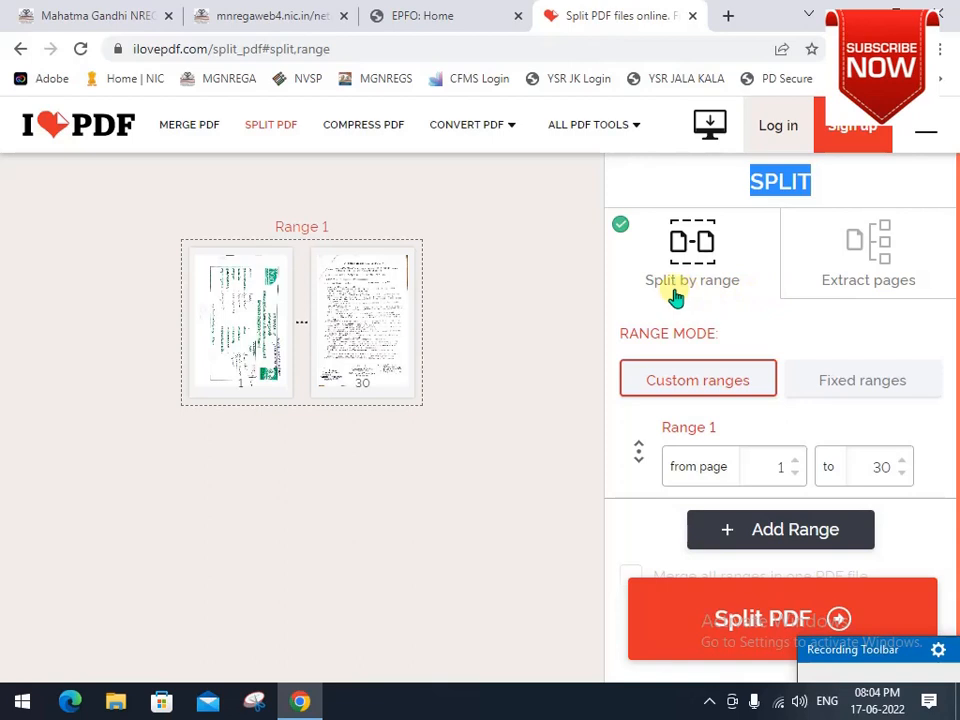
Set the first custom split range to pages 1 to 9 and add another range for pages 10 to 13.
scroll(789, 467, down, 1)
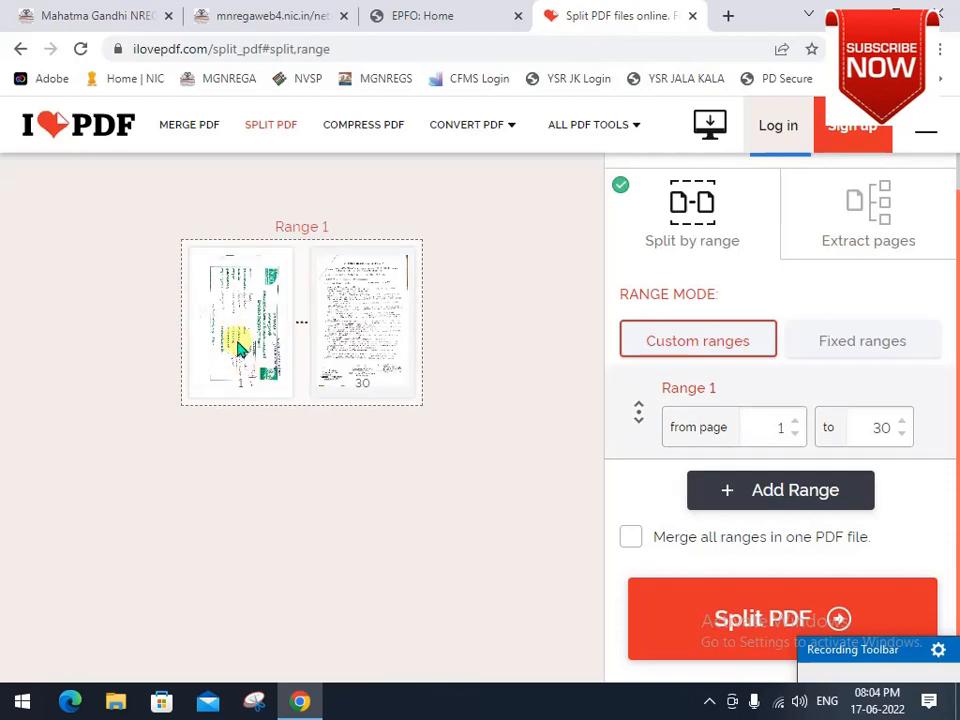
double_click(876, 430)
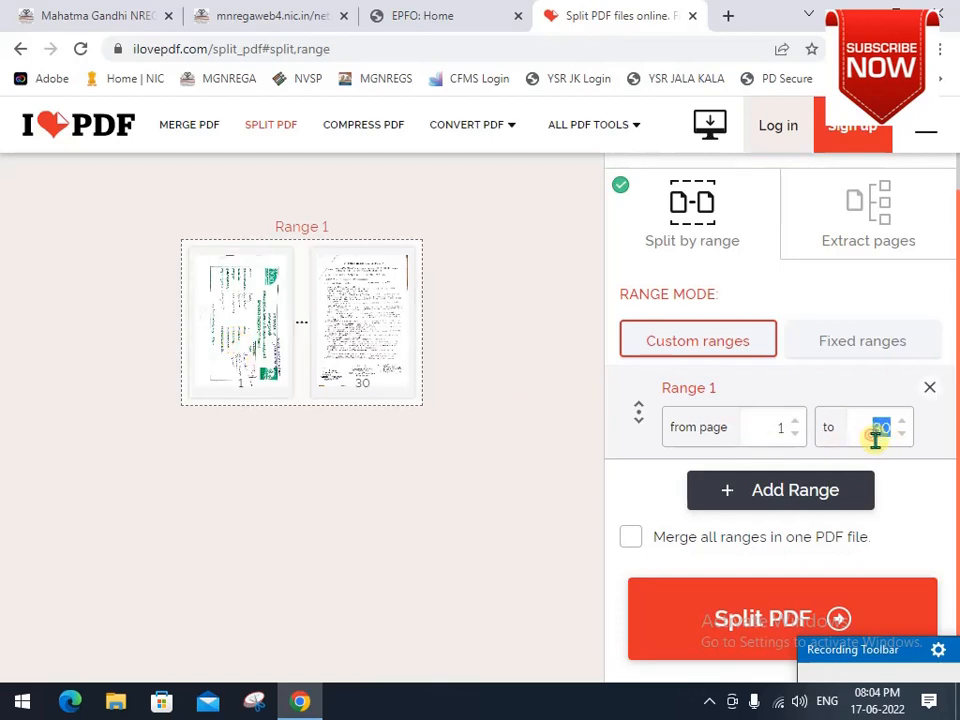
text(9)
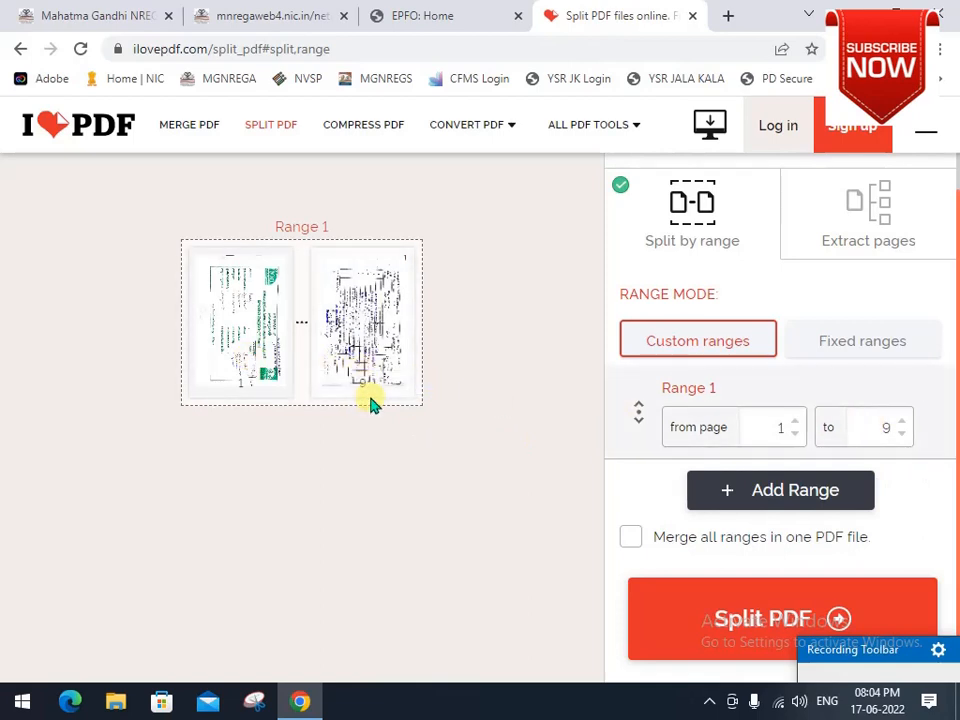
click(724, 491)
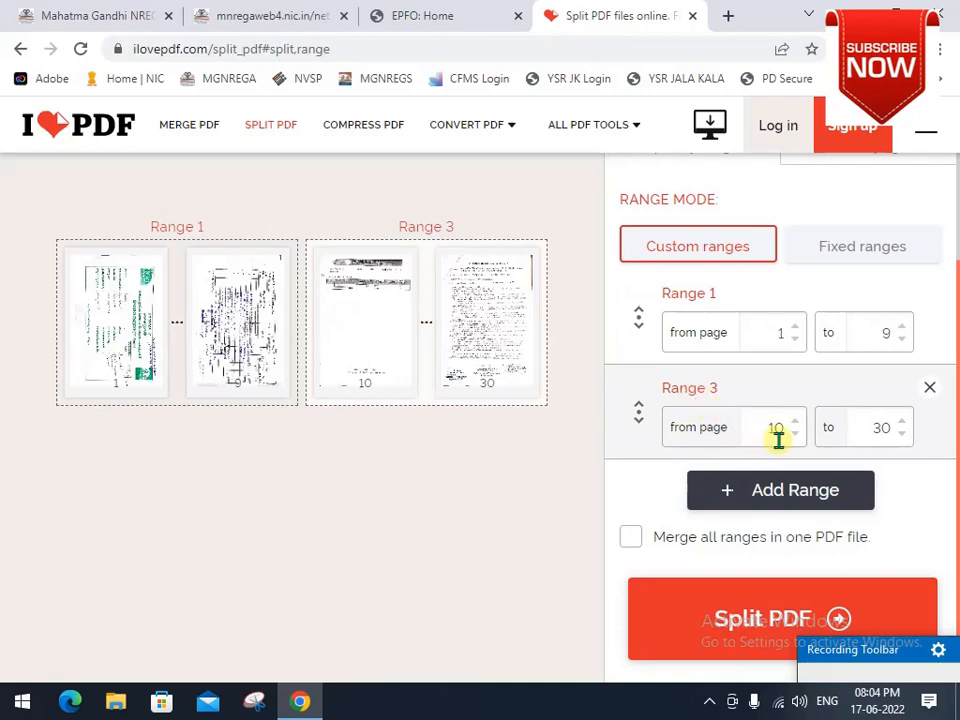
double_click(863, 425)
text(13)
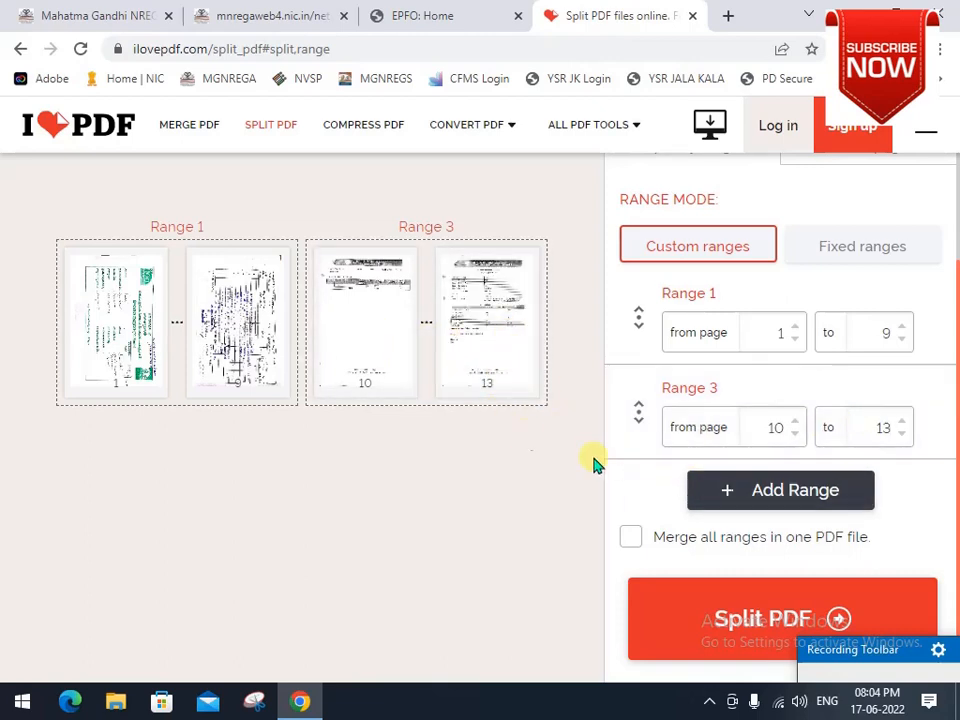
Add a split range for page 14 only and another for pages 15 to 16.
click(729, 502)
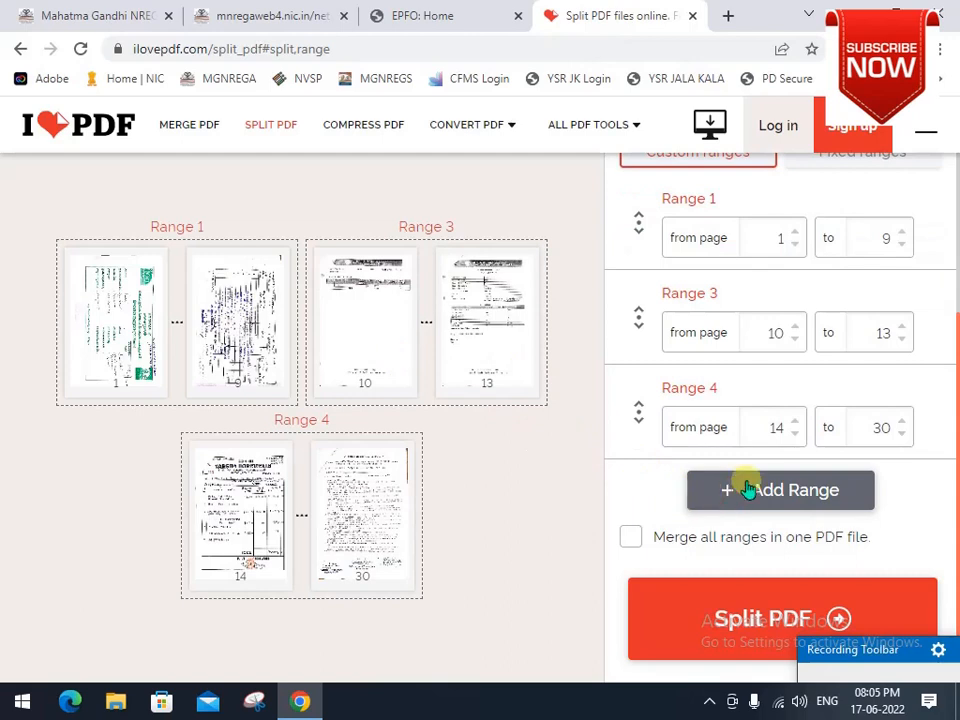
double_click(866, 428)
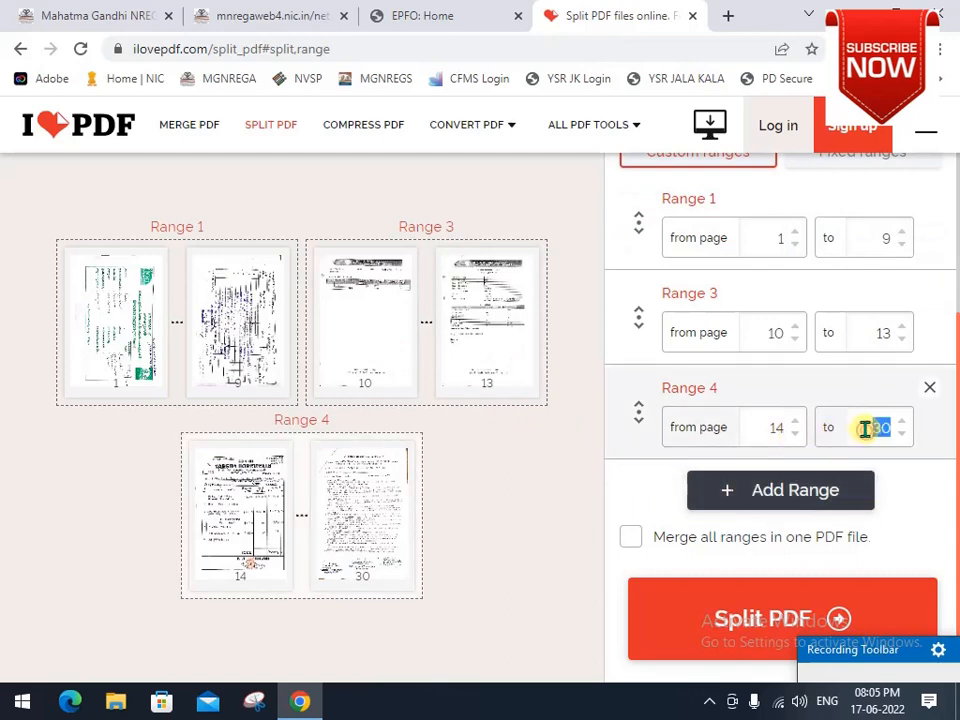
text(14)
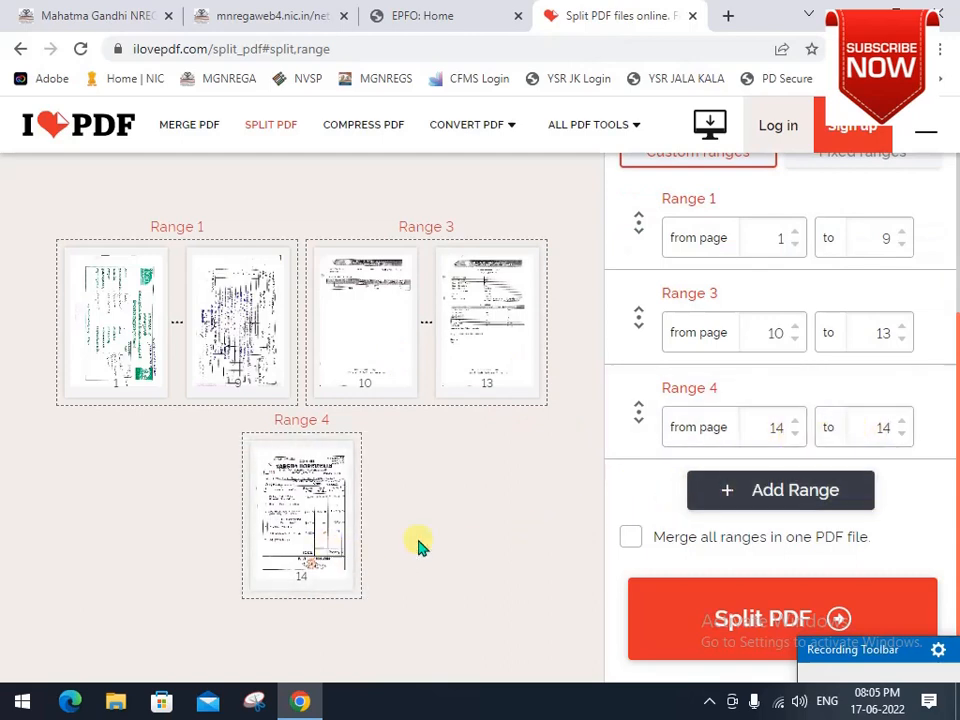
click(724, 494)
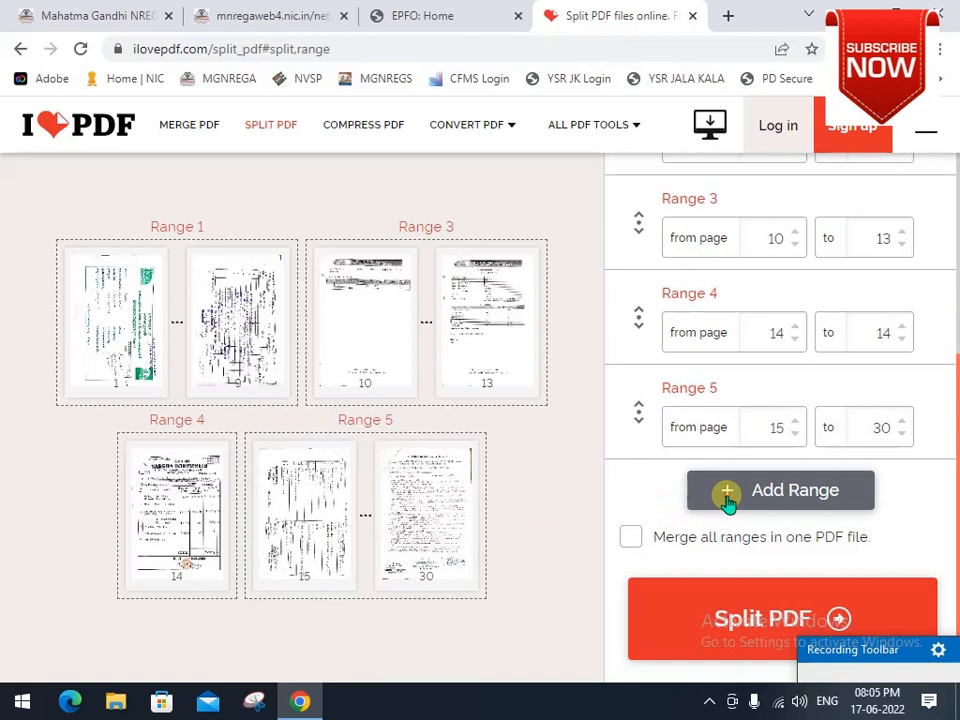
double_click(878, 428)
text(16)
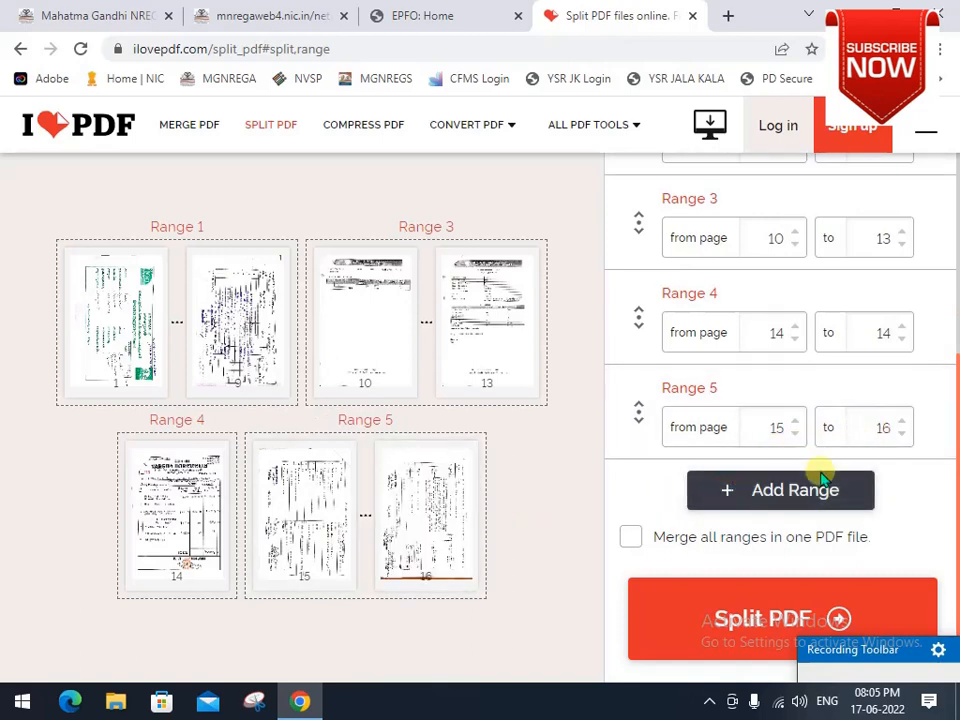
Add a split range for pages 17 to 18 and another for page 19 only.
click(782, 491)
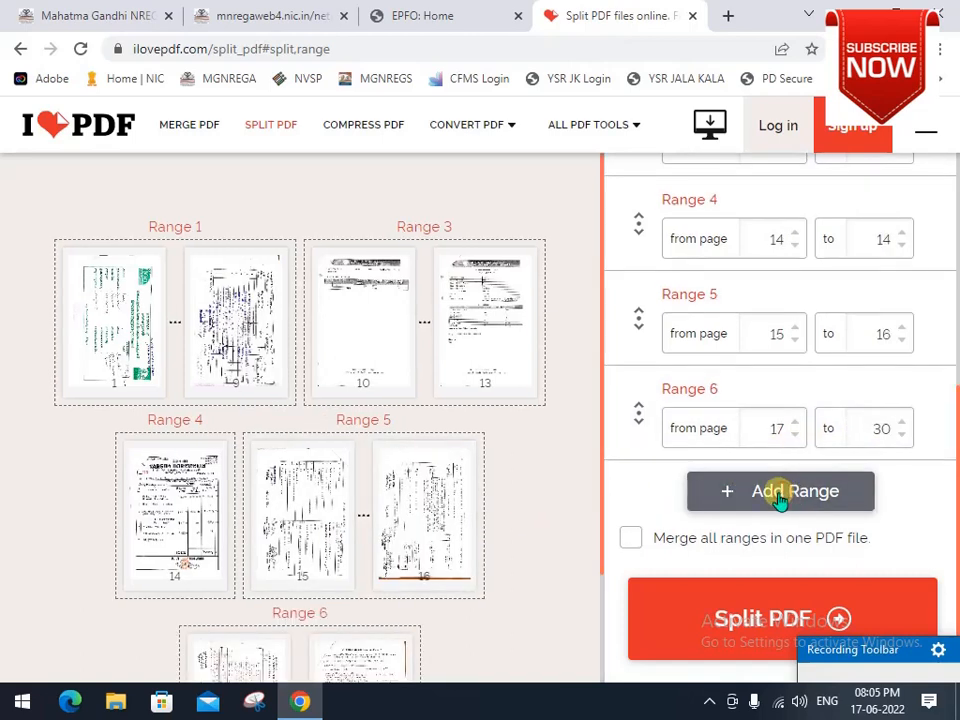
double_click(870, 430)
text(18)
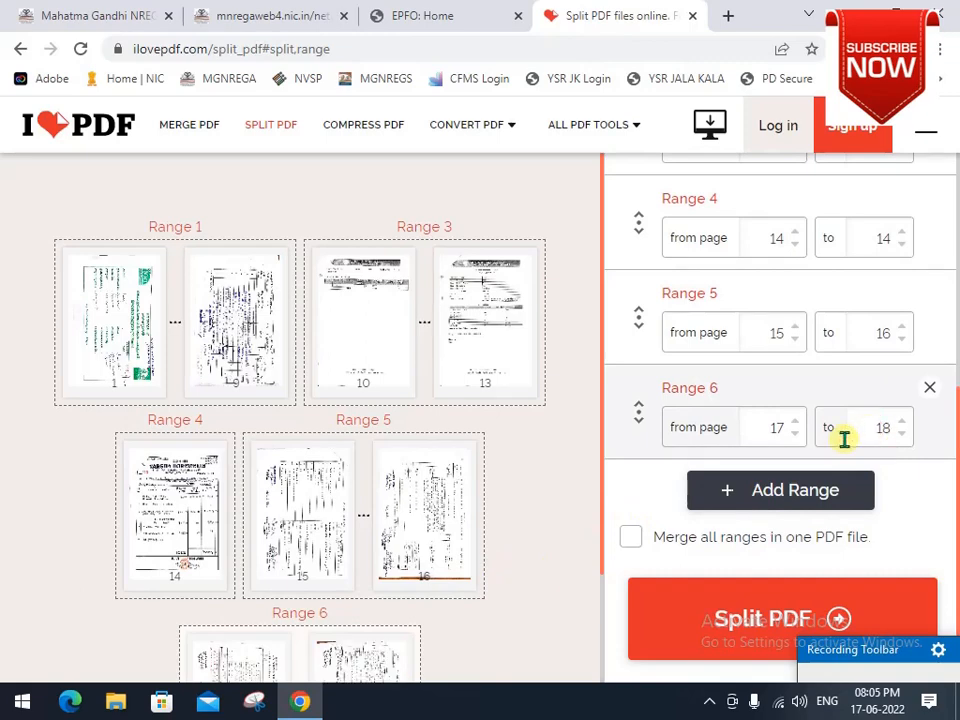
click(789, 492)
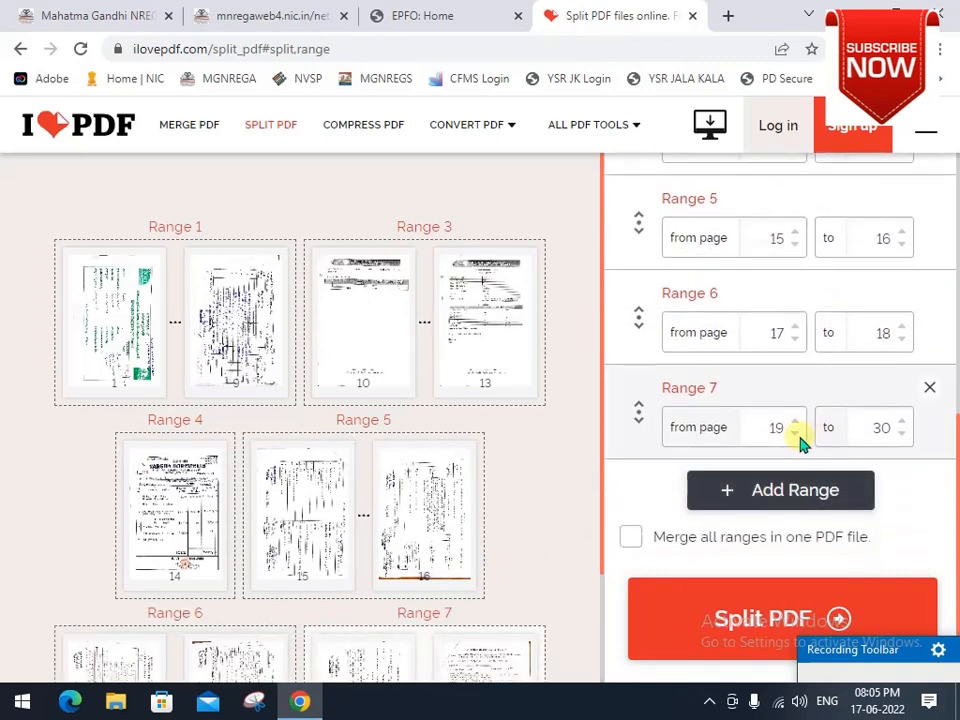
double_click(857, 428)
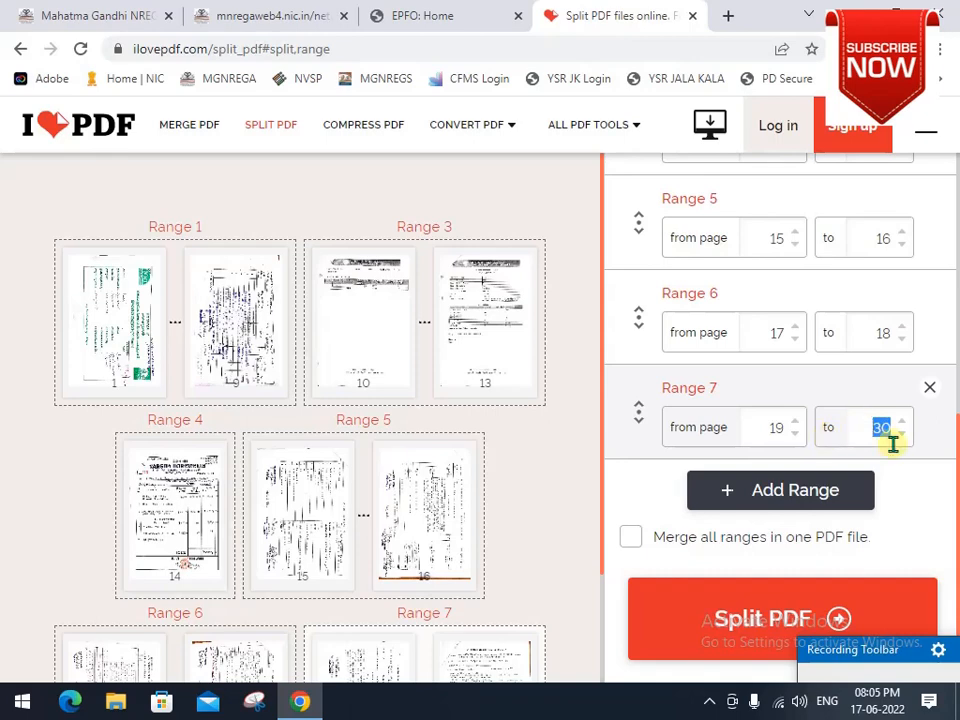
text(19)
Add a split range for pages 20 to 29 and a last one for page 30, and review the ranges.
click(786, 490)
scroll(500, 507, down, 3)
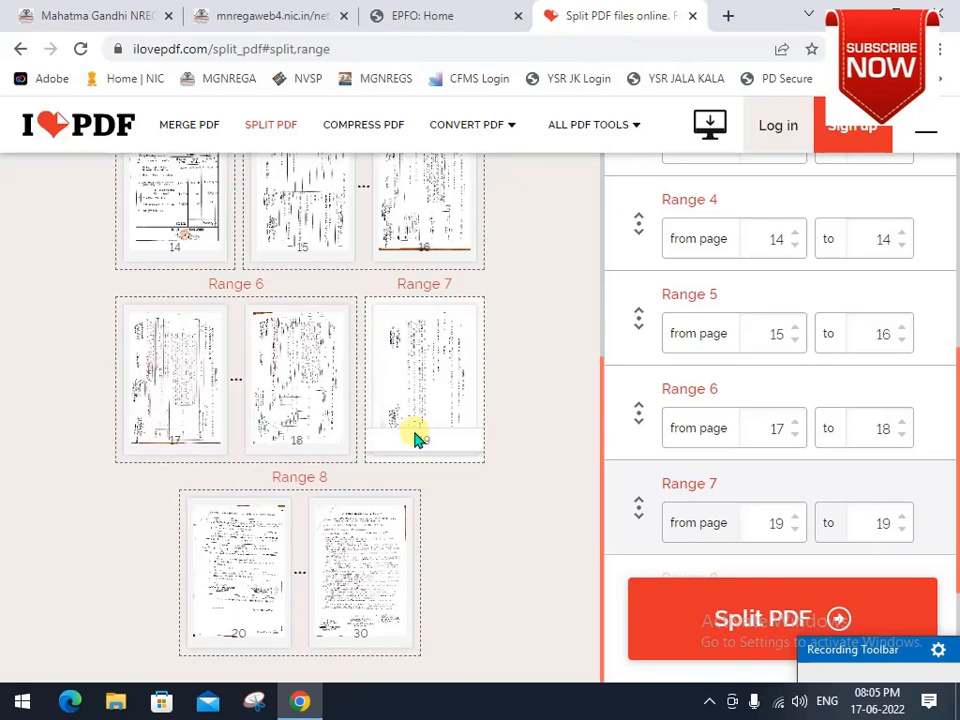
scroll(415, 438, up, 3)
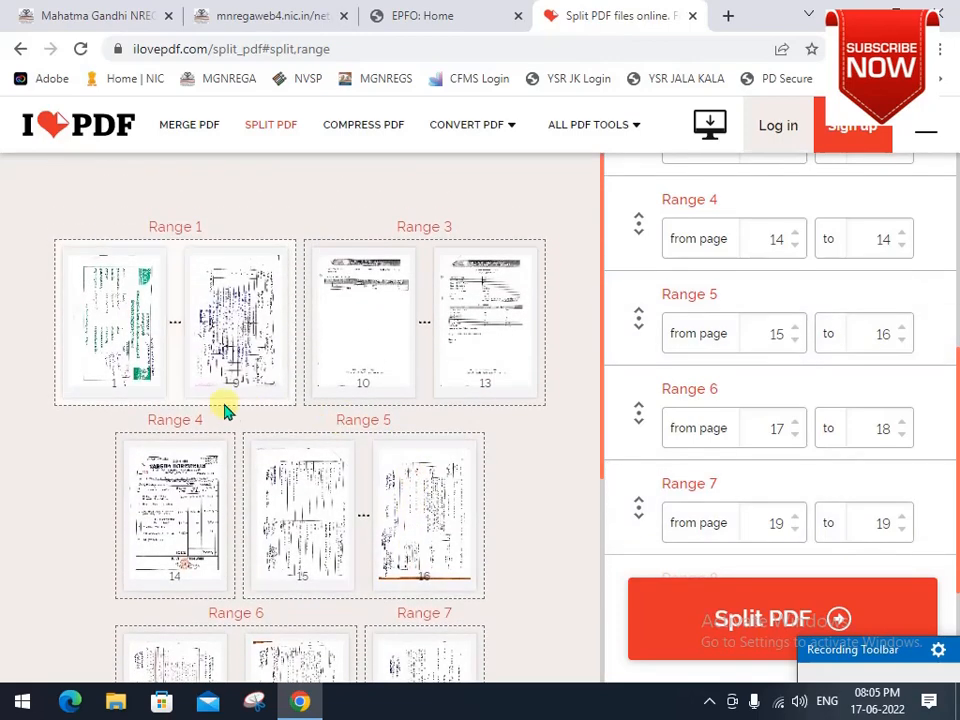
scroll(665, 483, down, 1)
scroll(665, 483, down, 3)
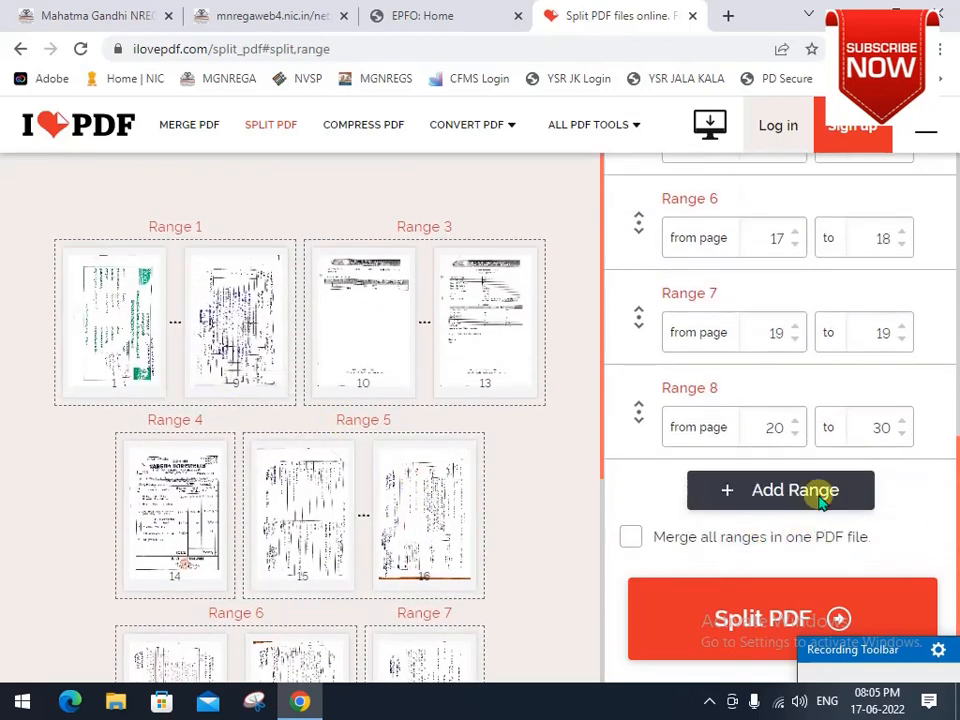
double_click(881, 428)
text(29)
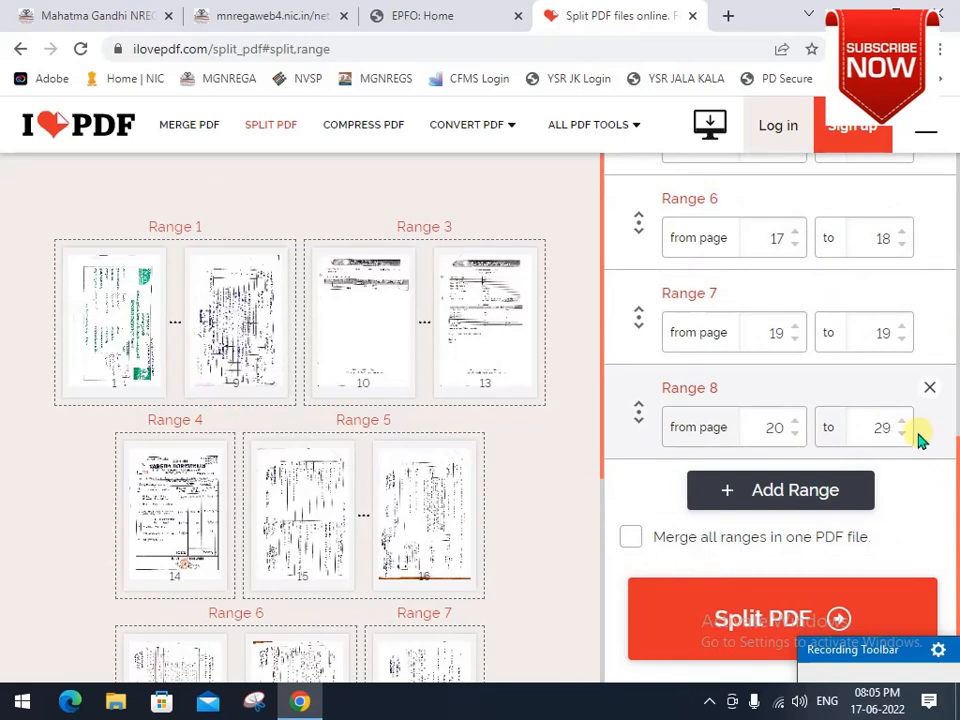
click(750, 500)
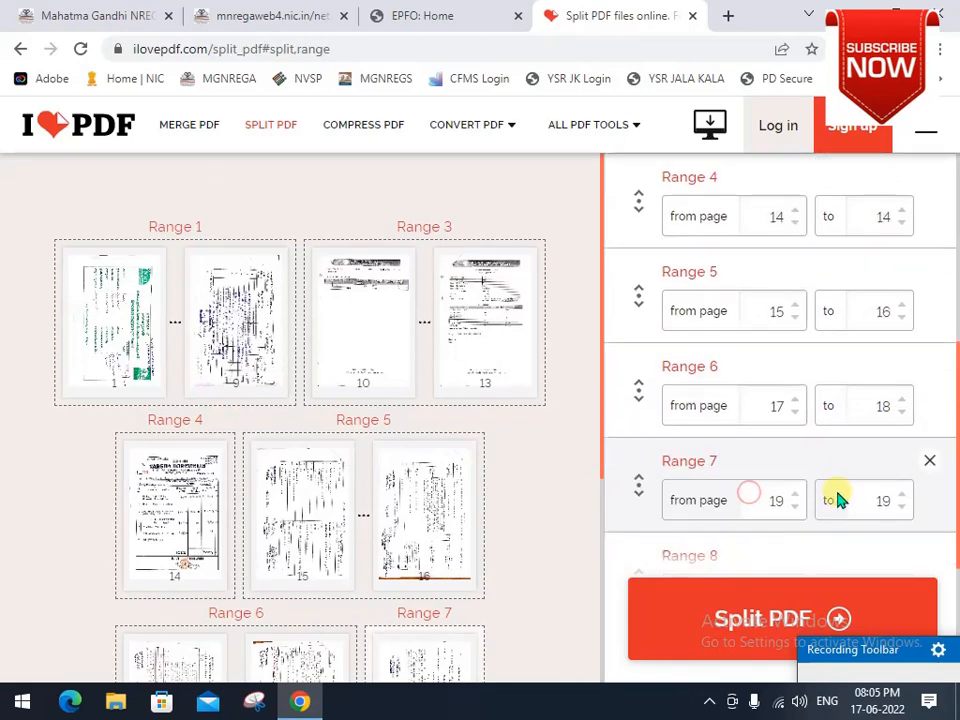
scroll(340, 510, down, 3)
scroll(340, 510, up, 3)
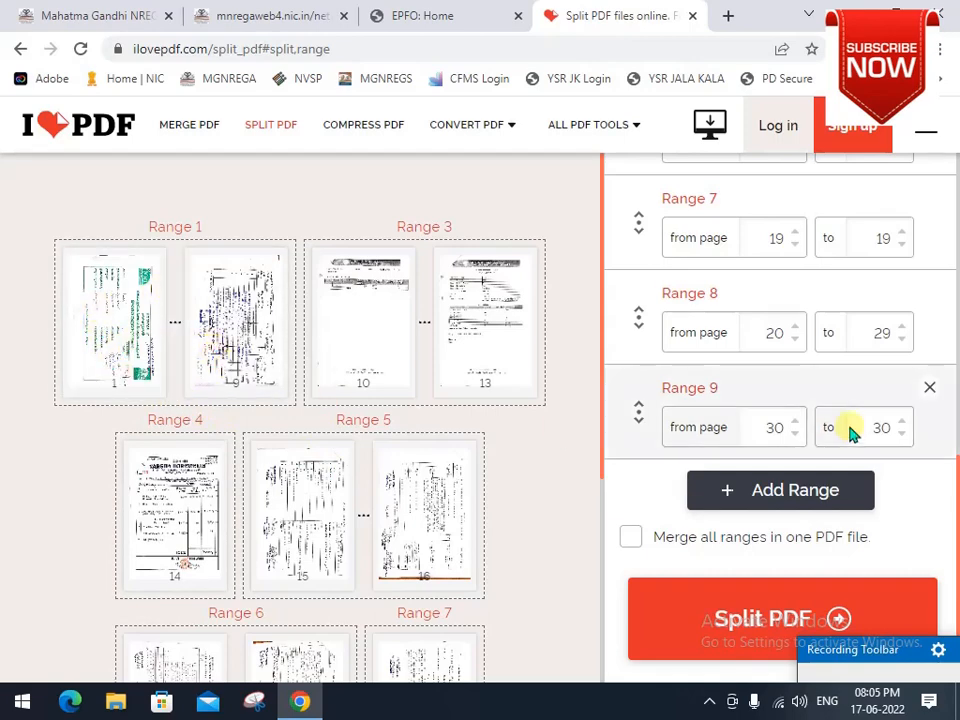
scroll(840, 420, up, 10)
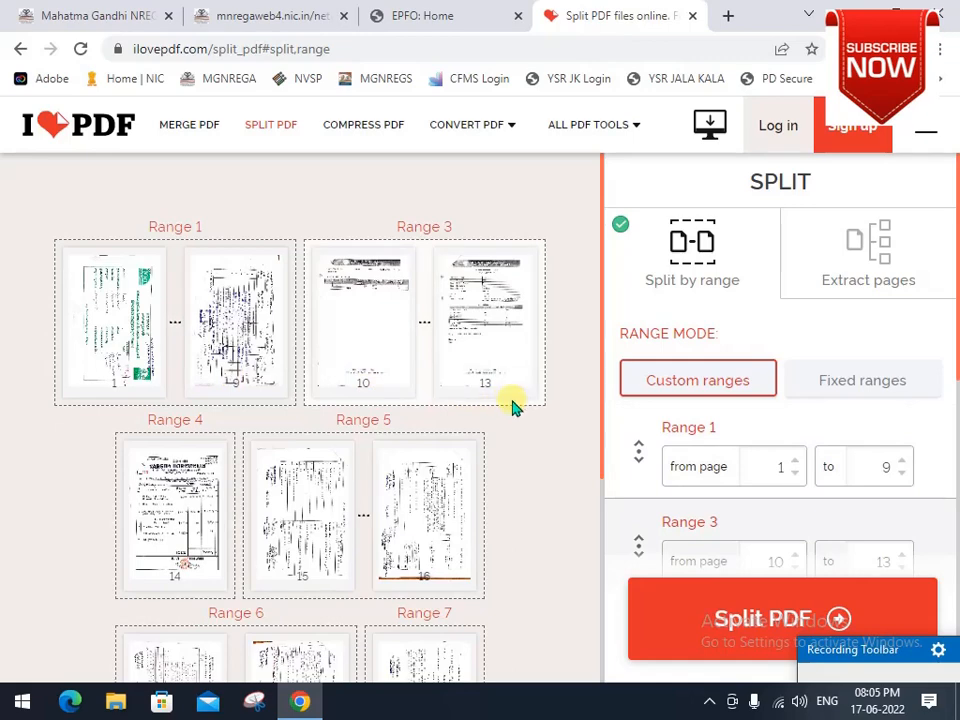
Check the custom ranges and their page previews through page 30, and split the PDF into separate files.
scroll(760, 460, down, 5)
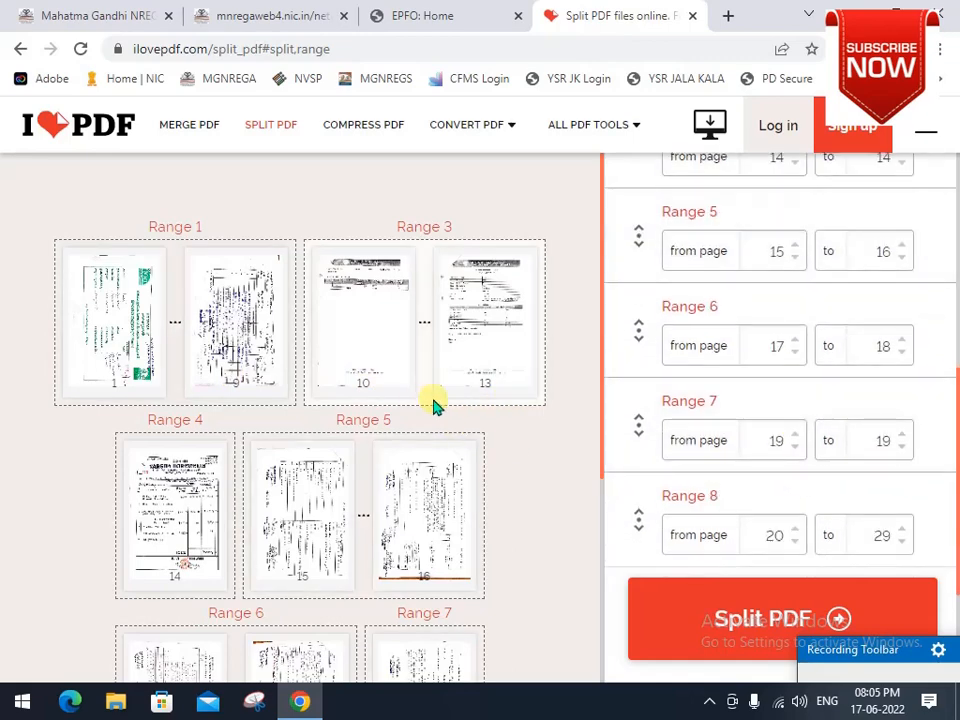
scroll(290, 515, down, 3)
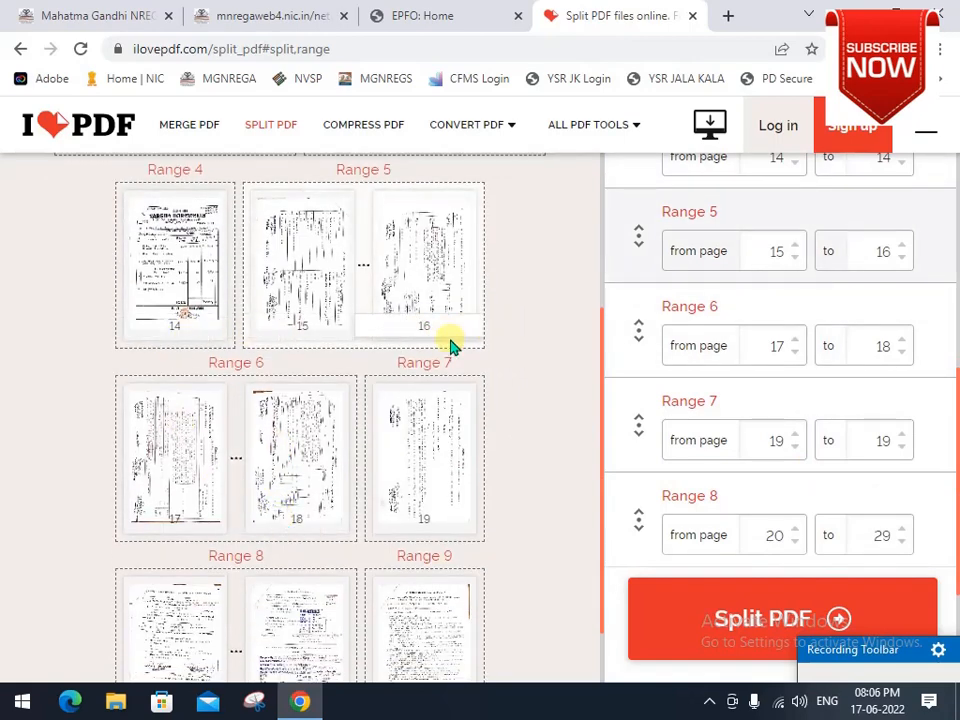
scroll(420, 512, down, 1)
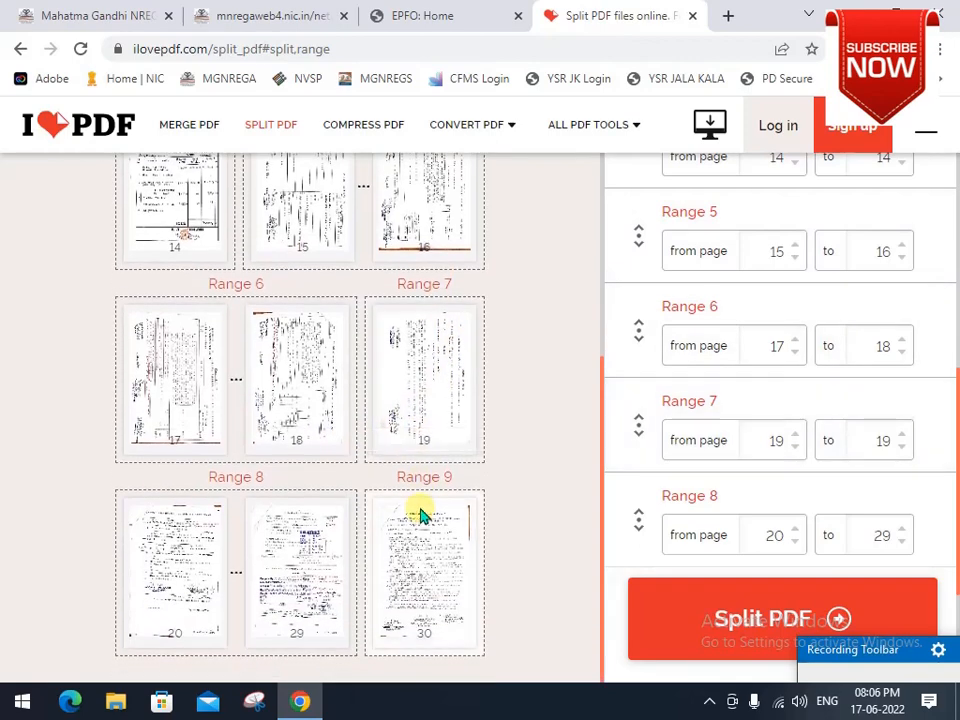
click(743, 625)
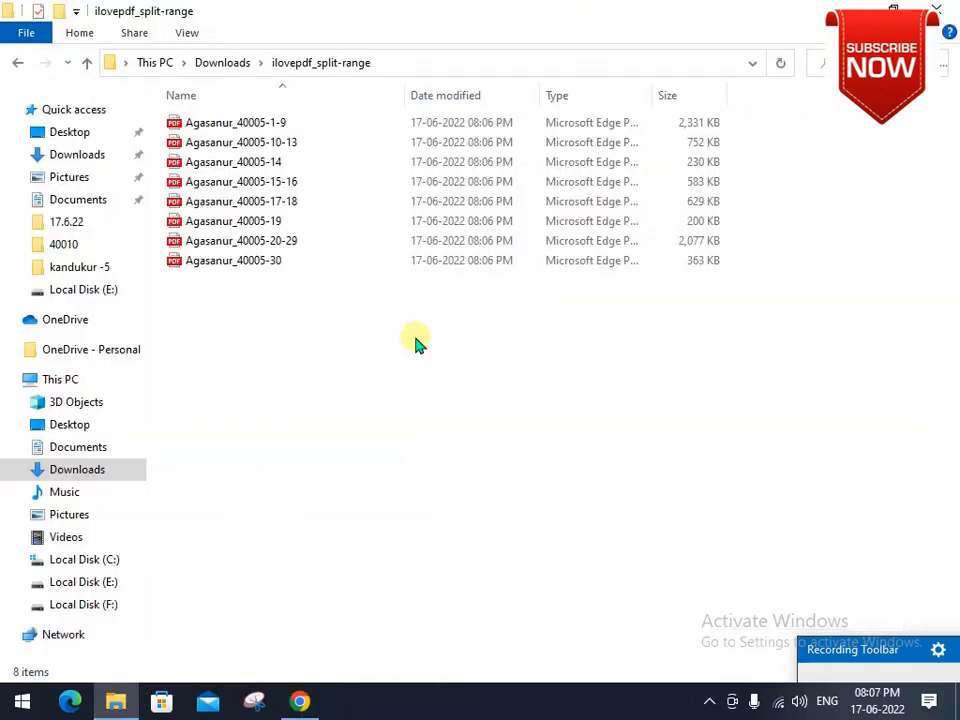
Open the split file Agasanur_40005-1-9, look through its pages to the last one, and close it.
double_click(281, 131)
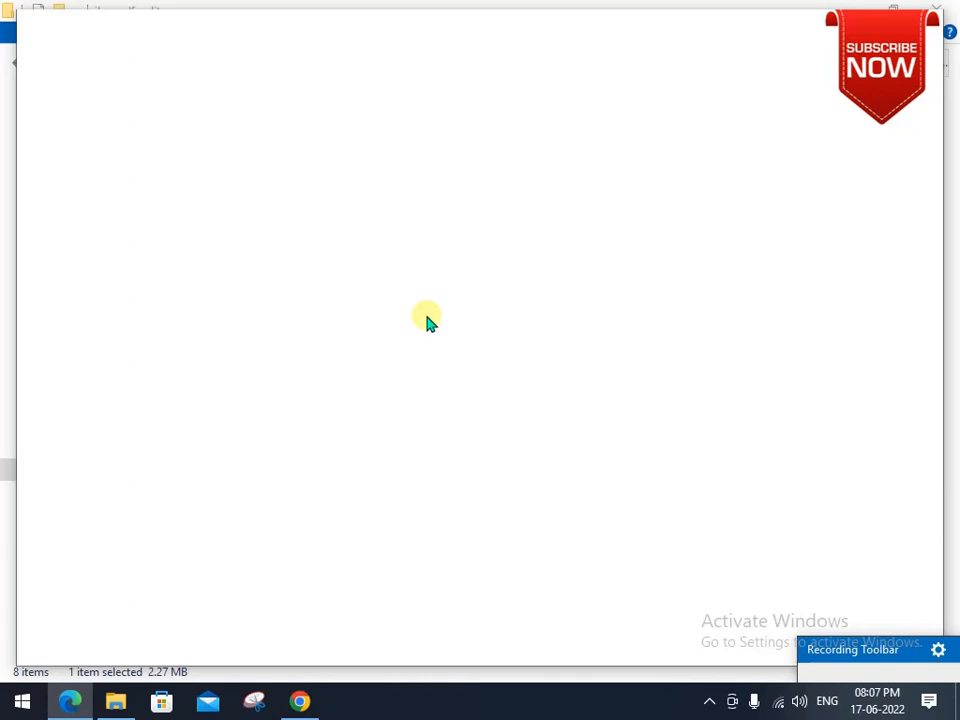
scroll(508, 484, down, 10)
scroll(497, 469, down, 20)
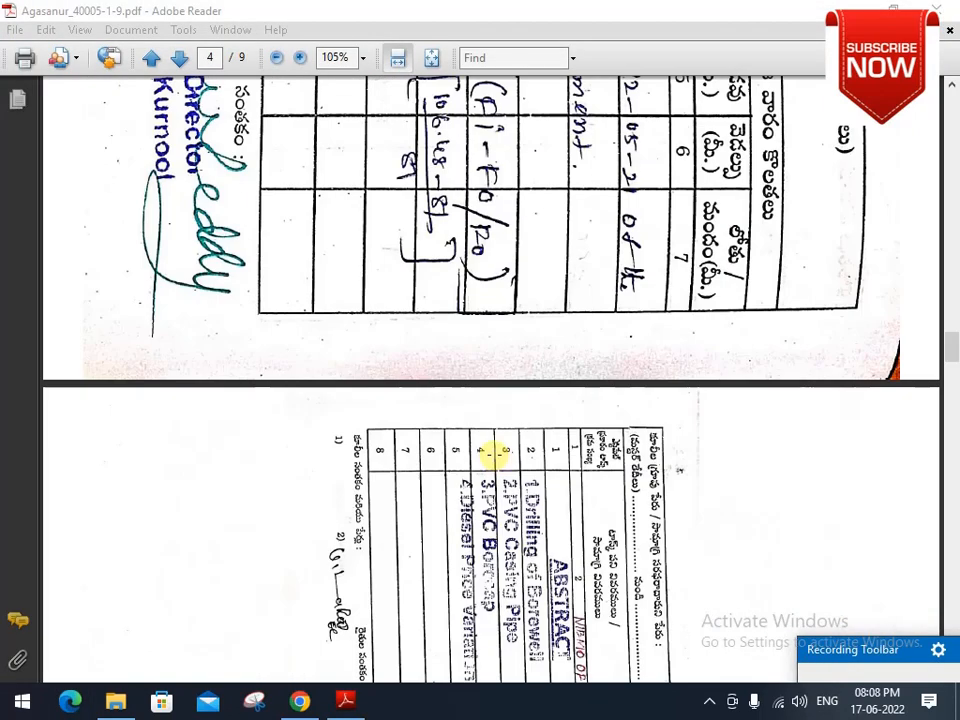
scroll(491, 455, up, 5)
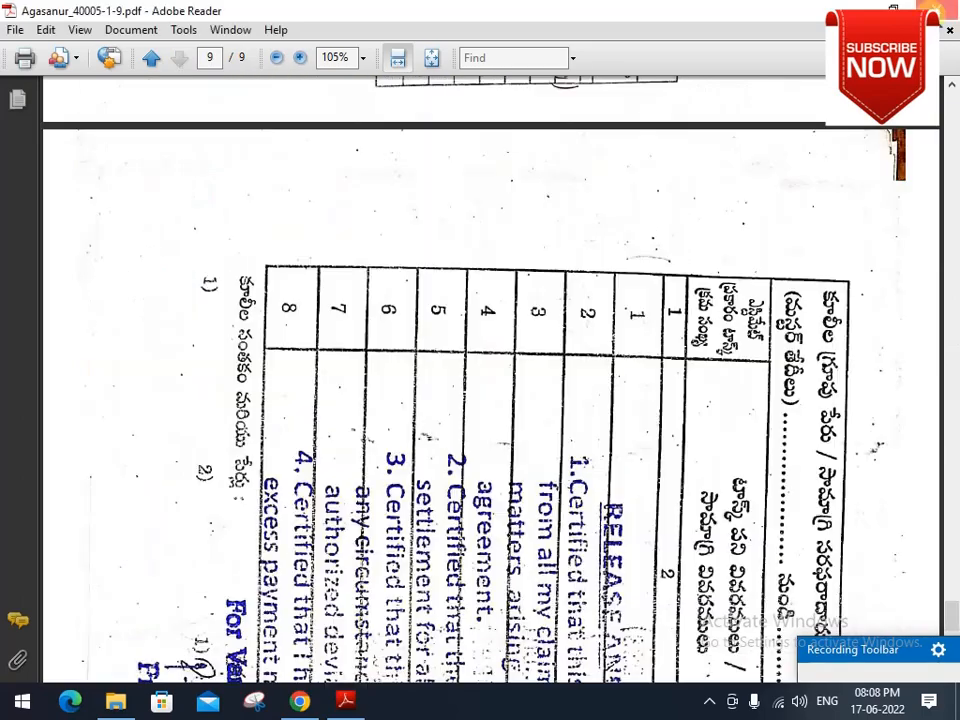
click(937, 9)
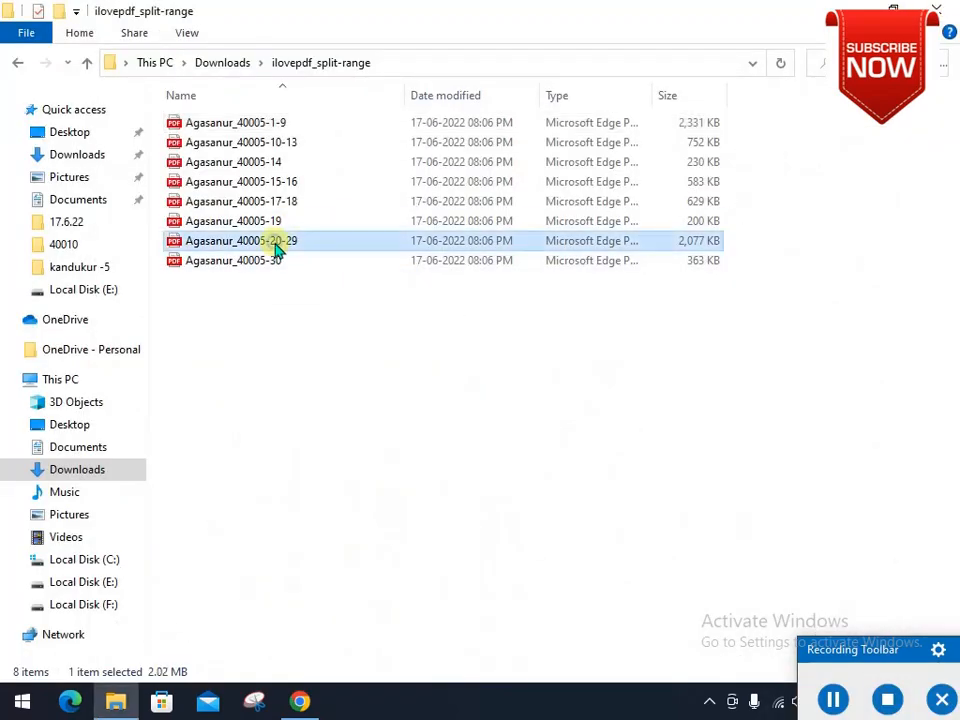
Close the ilovepdf_split-range folder window and minimise the browser to return to the desktop.
right_click(275, 244)
click(236, 336)
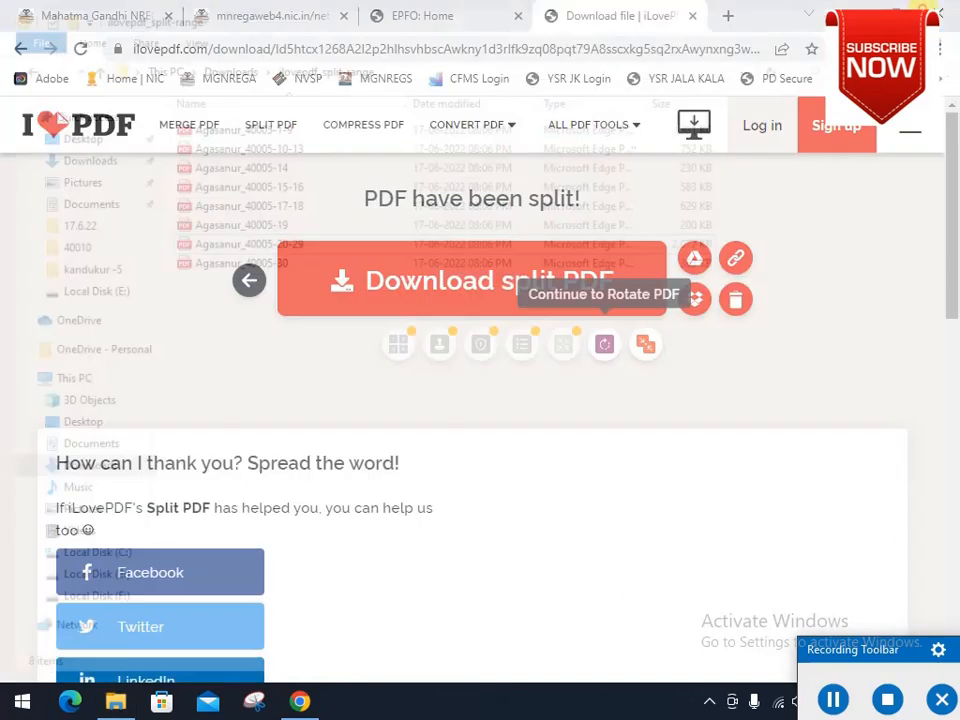
click(853, 14)
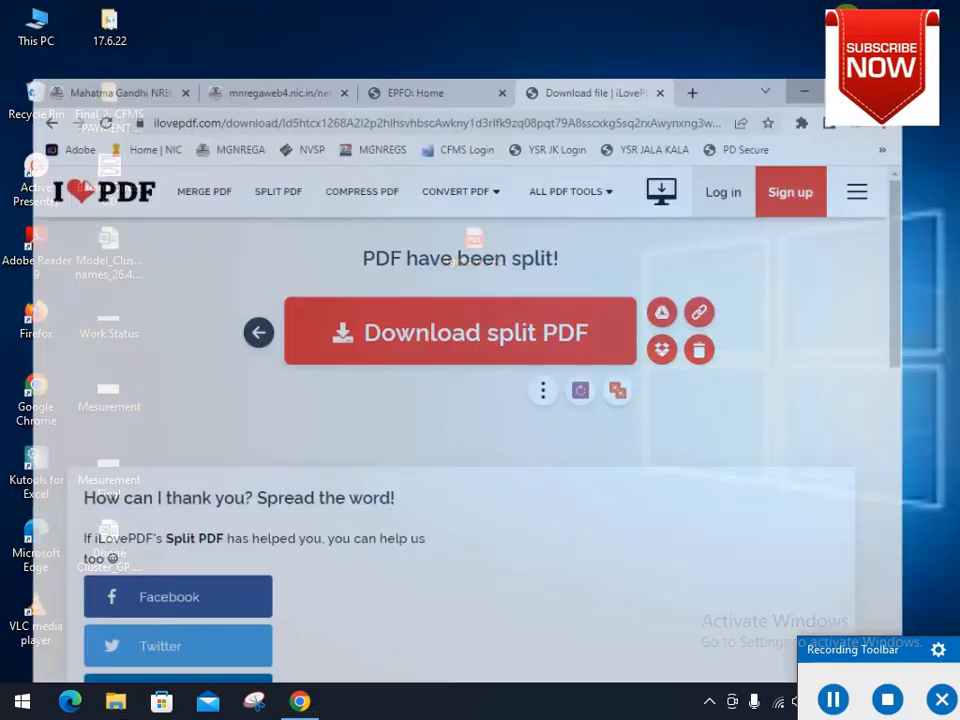